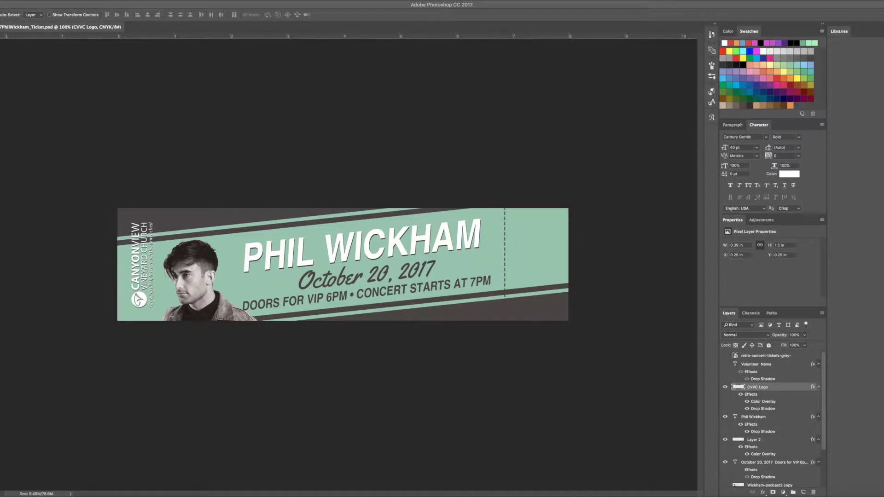
Create an 8.5 × 11 in Letter print document in inches with 0.25 in margins and facing pages off
{"action": "left_click", "coordinate": [781, 481]}
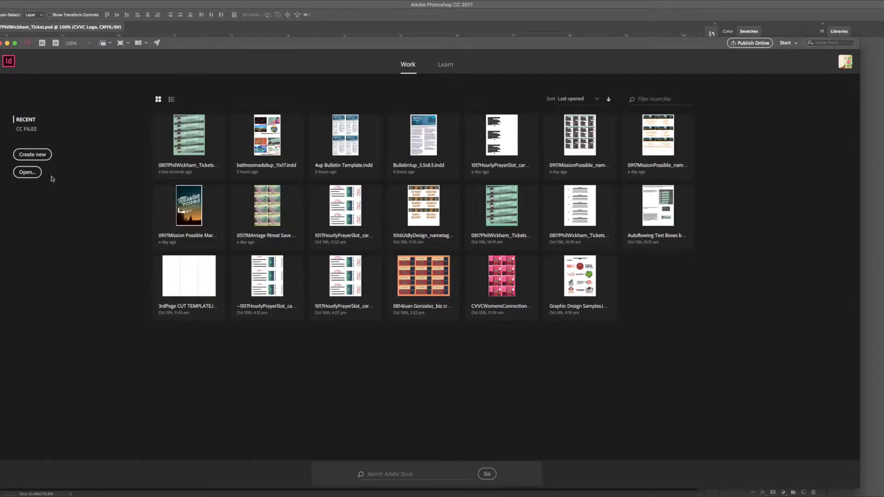
{"action": "left_click", "coordinate": [33, 154]}
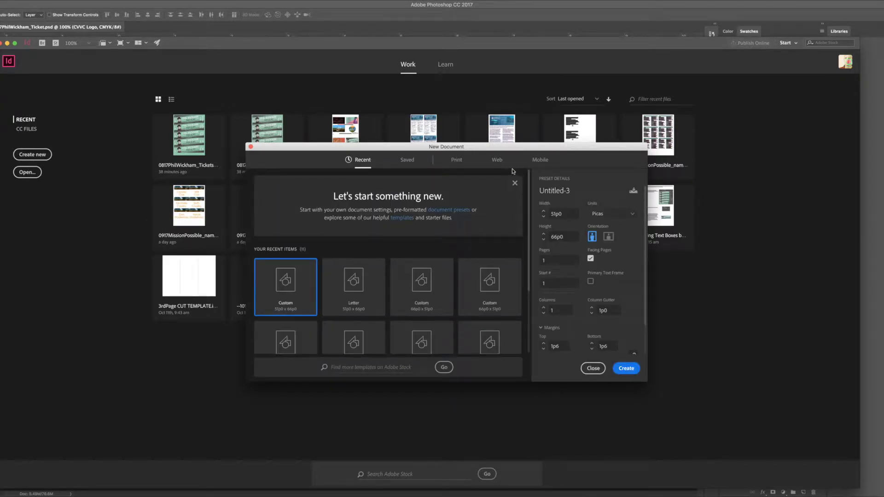
{"action": "left_click", "coordinate": [456, 160]}
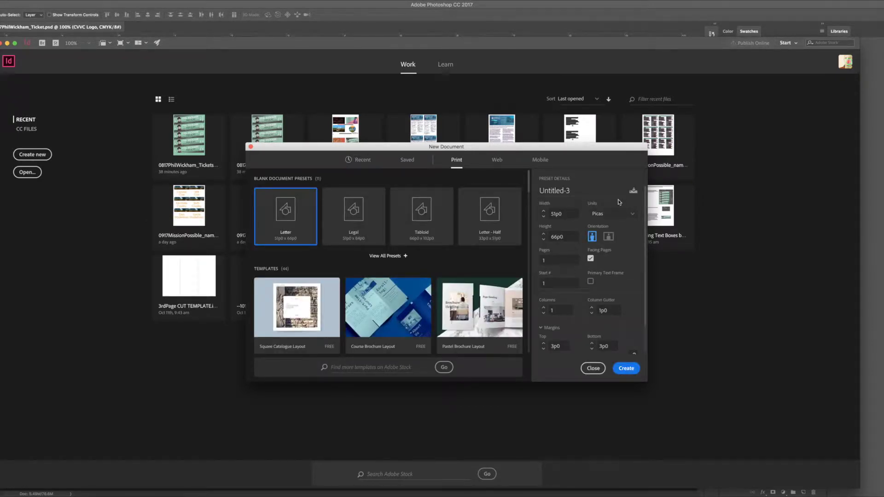
{"action": "left_click", "coordinate": [612, 215]}
{"action": "left_click", "coordinate": [610, 250]}
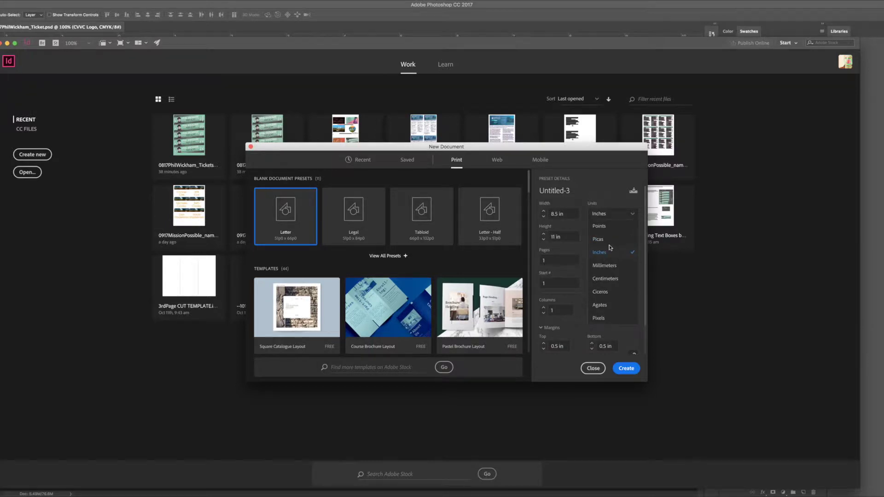
{"action": "left_click", "coordinate": [610, 249]}
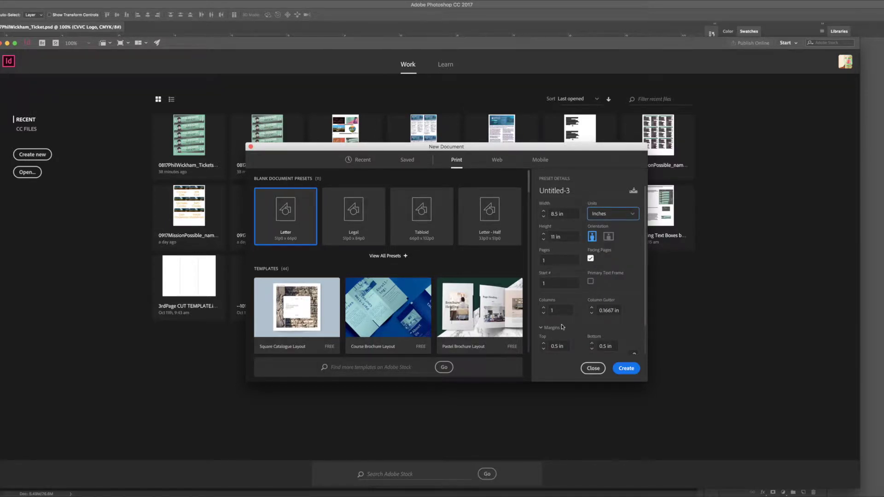
{"action": "left_click", "coordinate": [557, 346]}
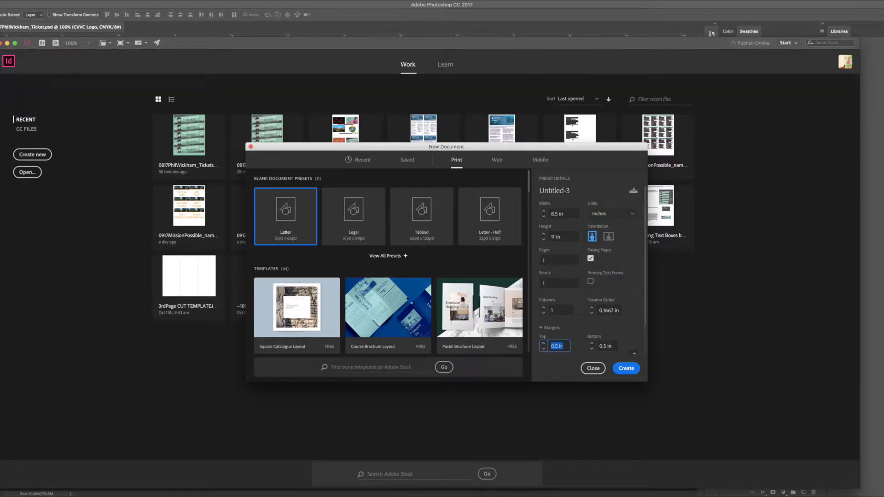
{"action": "type", "text": ".25"}
{"action": "key", "text": "Tab"}
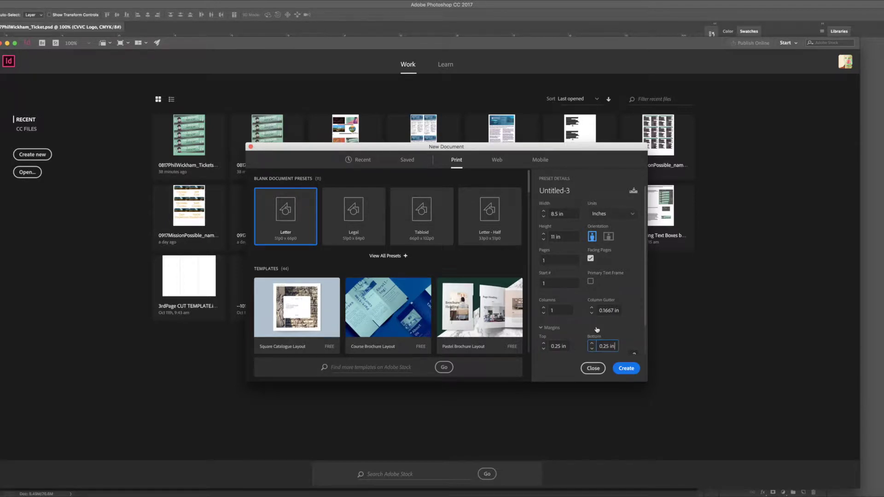
{"action": "left_click", "coordinate": [590, 258]}
{"action": "left_click", "coordinate": [632, 370]}
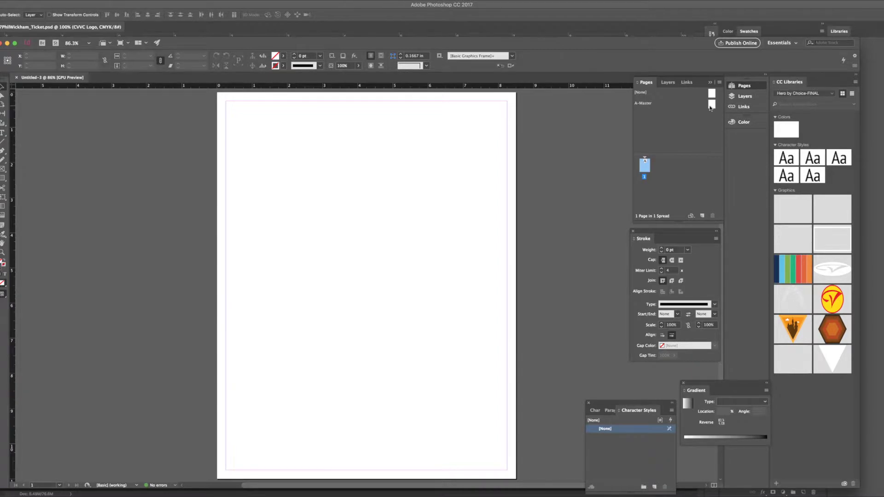
On the A-Master, place PhilWickham_Ticket.psd at the top-left corner of the page
{"action": "double_click", "coordinate": [710, 106]}
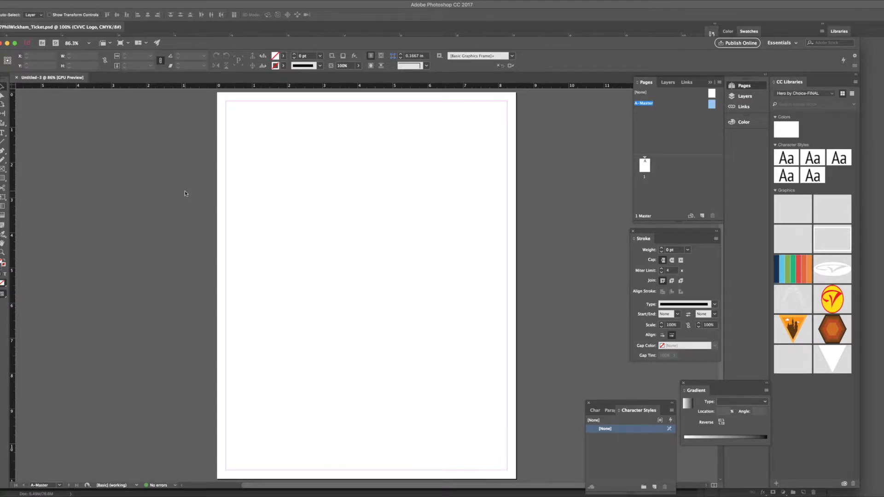
{"action": "key", "text": "super+d"}
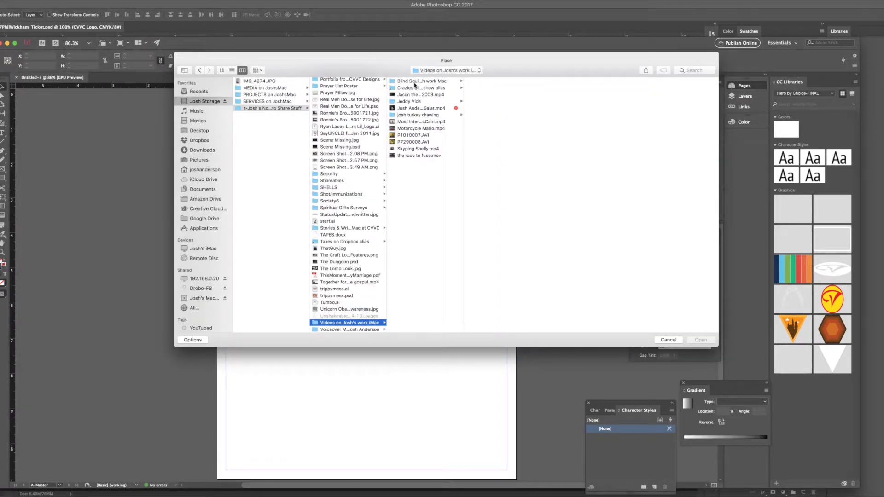
{"action": "left_click", "coordinate": [414, 82]}
{"action": "left_click", "coordinate": [486, 81]}
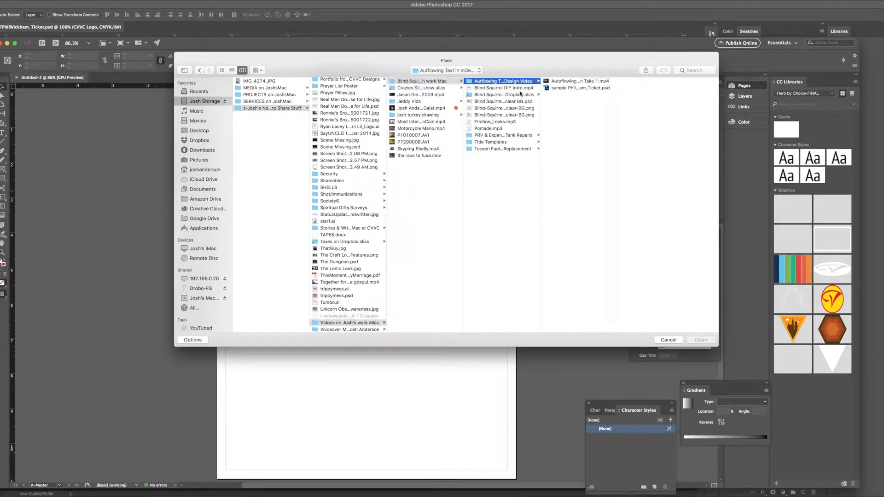
{"action": "left_click", "coordinate": [549, 88]}
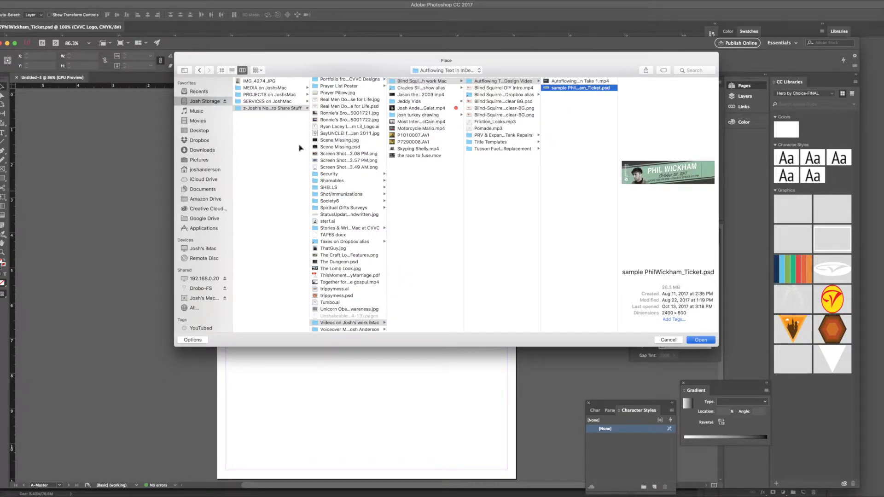
{"action": "key", "text": "Return"}
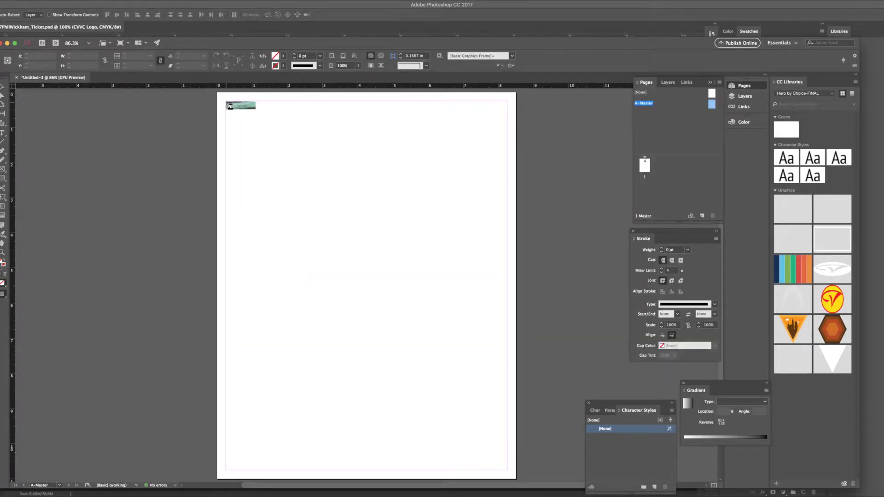
{"action": "left_click", "coordinate": [228, 103]}
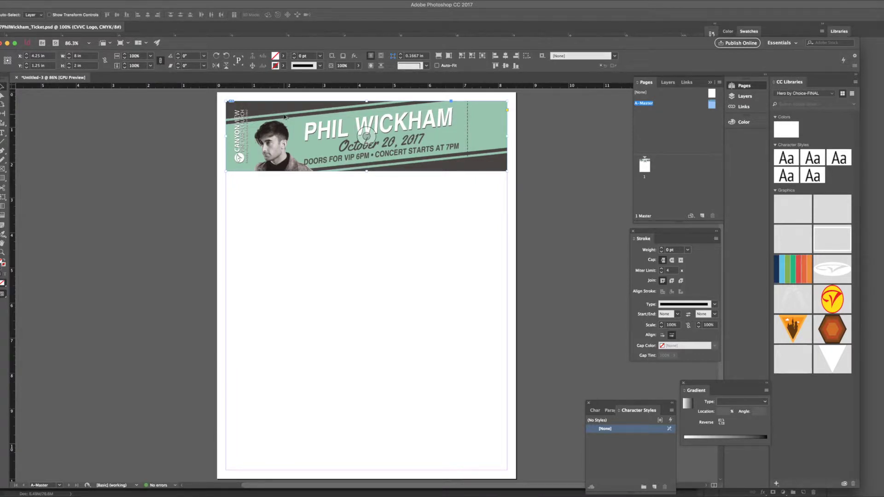
Duplicate the ticket downward to stack copies one below another down the page
{"action": "left_click_drag", "start_coordinate": [283, 116], "coordinate": [283, 262]}
{"action": "left_click_drag", "start_coordinate": [284, 309], "coordinate": [296, 381]}
{"action": "scroll", "coordinate": [290, 322], "scroll_direction": "down", "scroll_amount": 2}
{"action": "scroll", "coordinate": [542, 233], "scroll_direction": "up", "scroll_amount": 2}
{"action": "scroll", "coordinate": [542, 234], "scroll_direction": "up", "scroll_amount": 1}
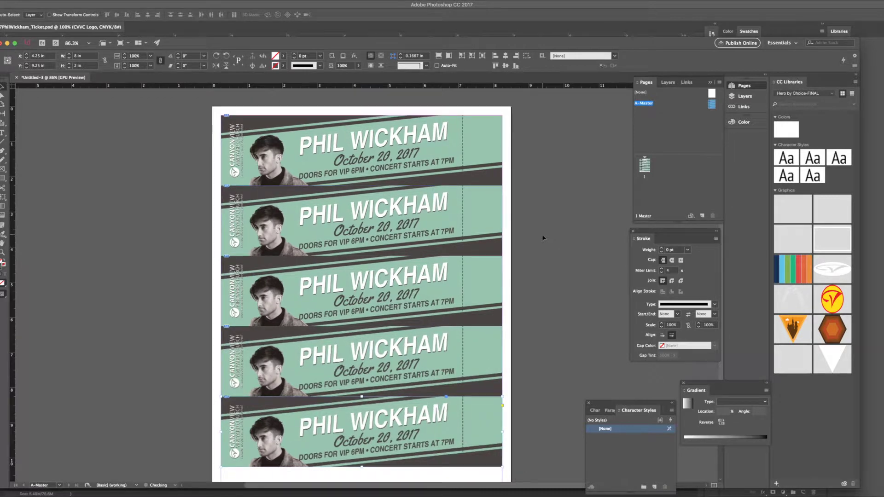
Rename Layer 1 to Design and lock it
{"action": "left_click", "coordinate": [668, 83]}
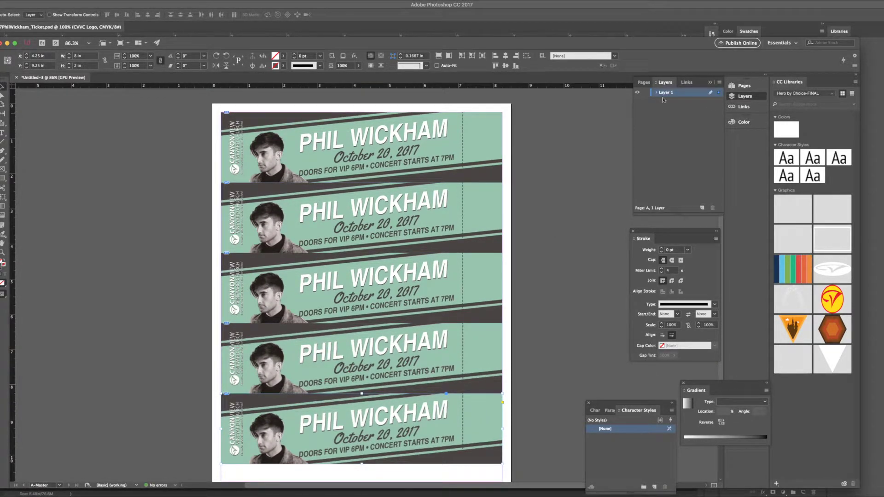
{"action": "double_click", "coordinate": [663, 93]}
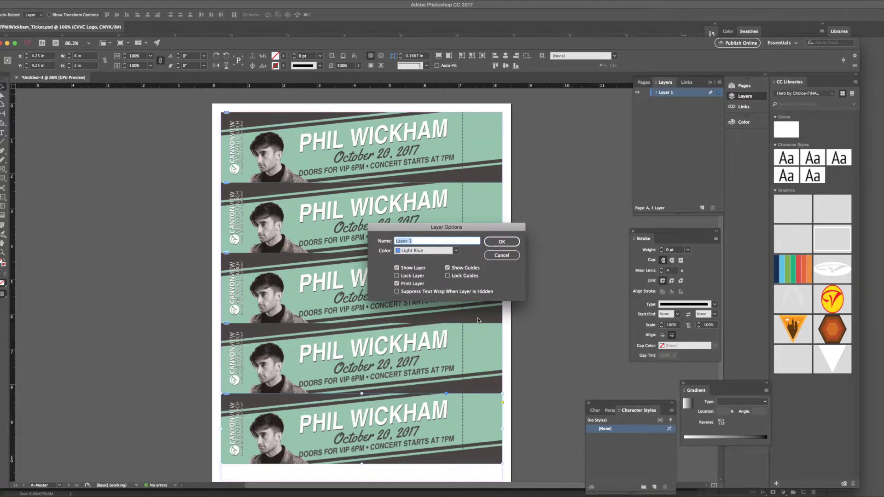
{"action": "type", "text": "Design"}
{"action": "left_click", "coordinate": [502, 242]}
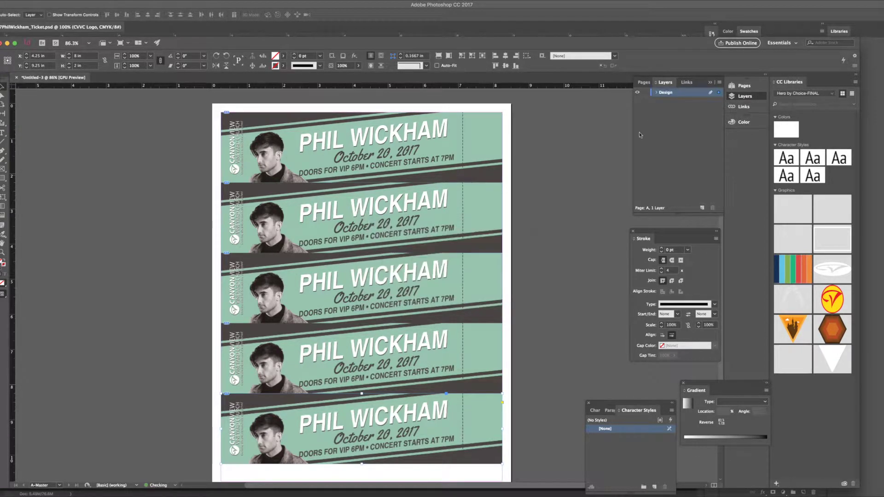
{"action": "left_click", "coordinate": [645, 92]}
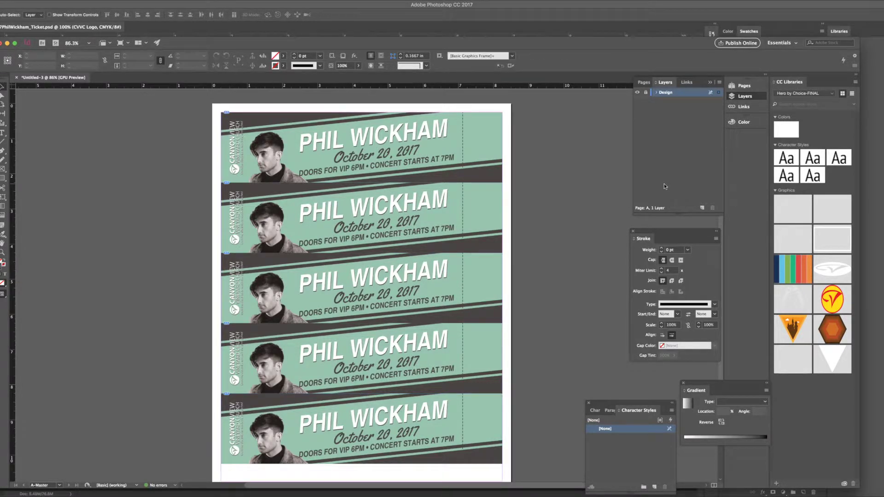
Add a new layer and name it Numbers
{"action": "left_click", "coordinate": [701, 208]}
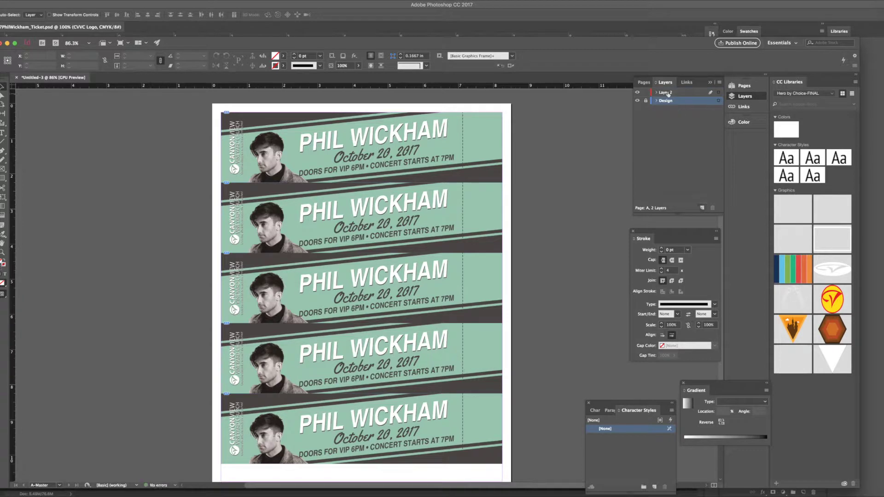
{"action": "double_click", "coordinate": [666, 94]}
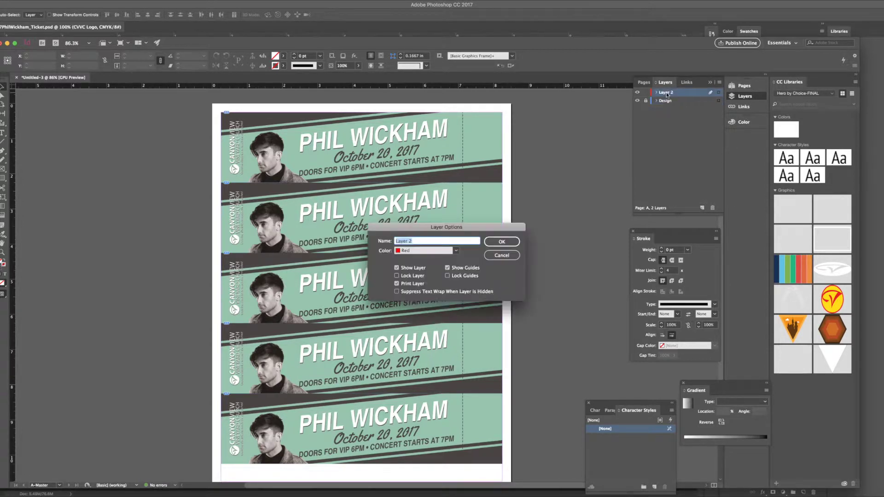
{"action": "type", "text": "Numbers"}
{"action": "left_click", "coordinate": [508, 241]}
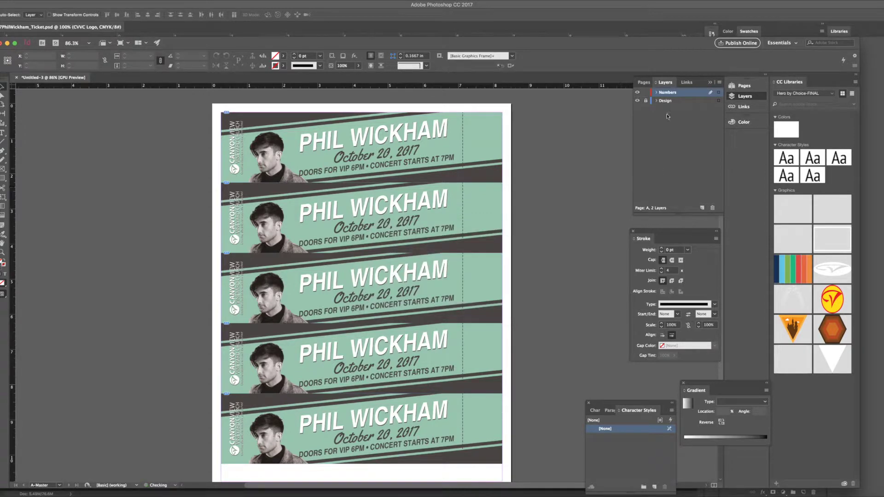
Draw a text frame on the first ticket's stub and rotate it 90°
{"action": "scroll", "coordinate": [555, 140], "scroll_direction": "right", "scroll_amount": 2}
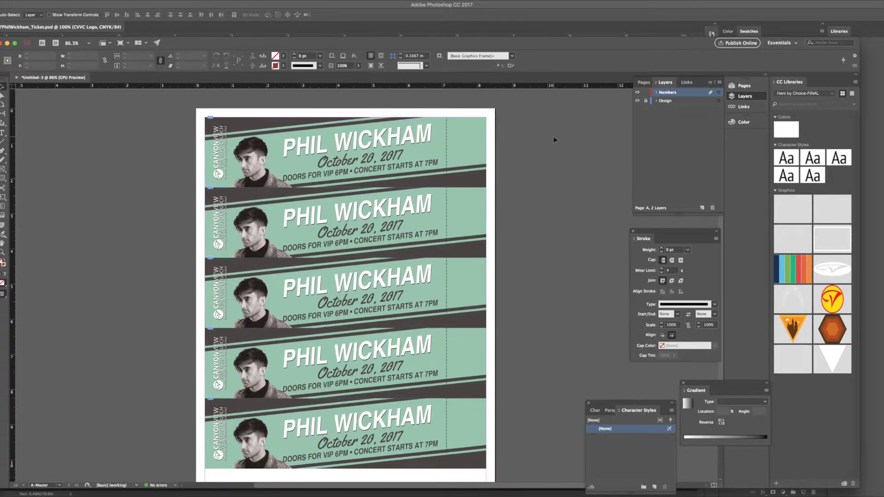
{"action": "left_click", "coordinate": [2, 132]}
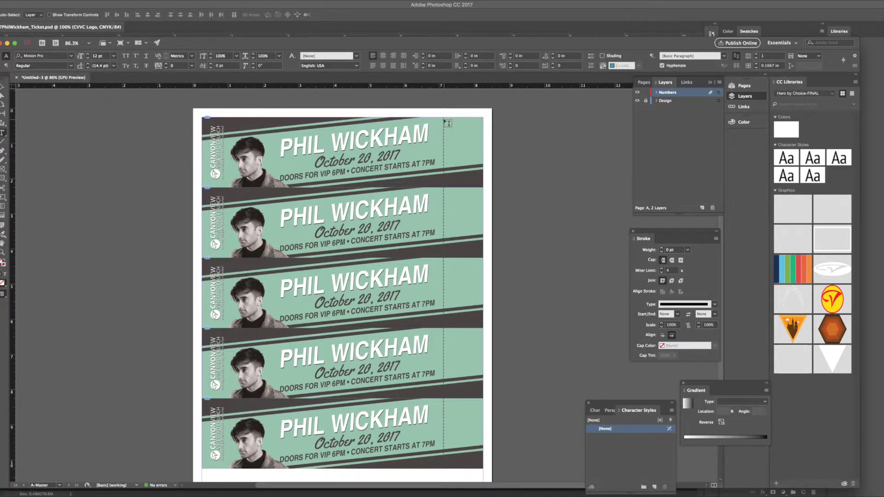
{"action": "left_click_drag", "start_coordinate": [443, 118], "coordinate": [487, 193]}
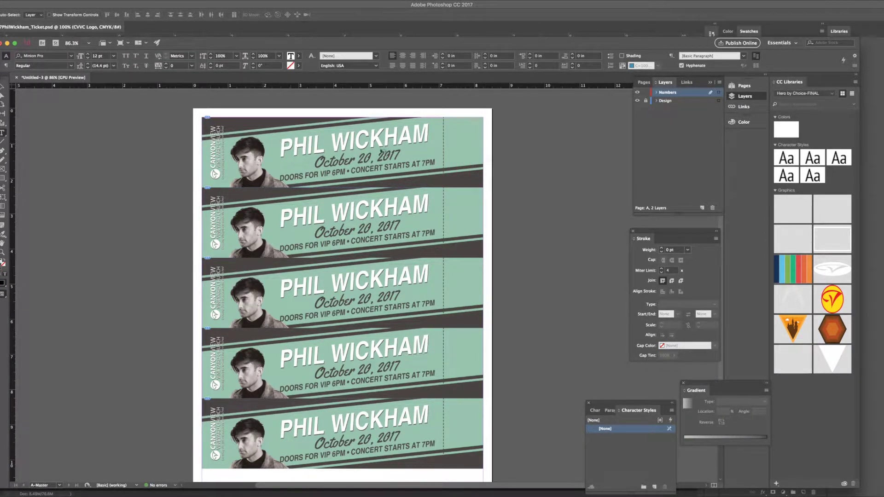
{"action": "left_click", "coordinate": [3, 86]}
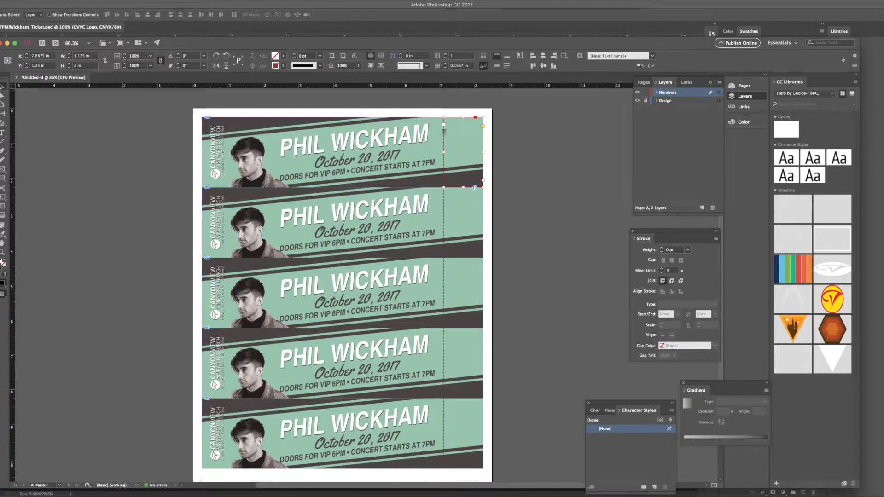
{"action": "left_click", "coordinate": [215, 57]}
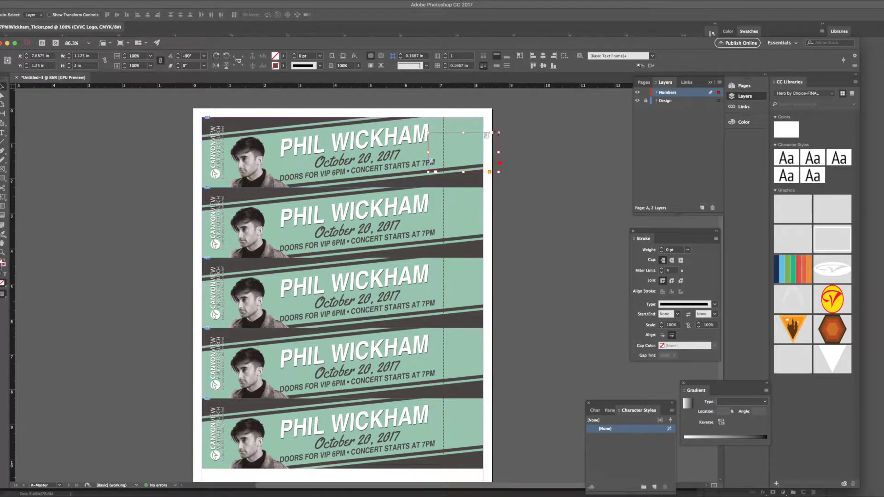
{"action": "left_click", "coordinate": [226, 56]}
{"action": "left_click", "coordinate": [226, 56]}
Resize the frame to about 2 × 1.14 in and copy it onto the next ticket's stub
{"action": "left_click_drag", "start_coordinate": [429, 133], "coordinate": [443, 117]}
{"action": "left_click_drag", "start_coordinate": [498, 173], "coordinate": [485, 189]}
{"action": "left_click_drag", "start_coordinate": [466, 133], "coordinate": [465, 414]}
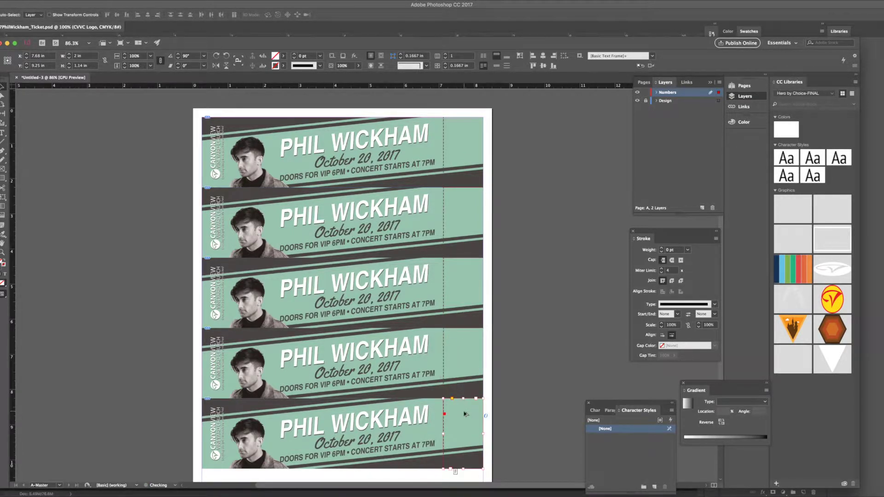
Select each of the five stub text frames in turn, first ticket to fifth
{"action": "left_click", "coordinate": [418, 116]}
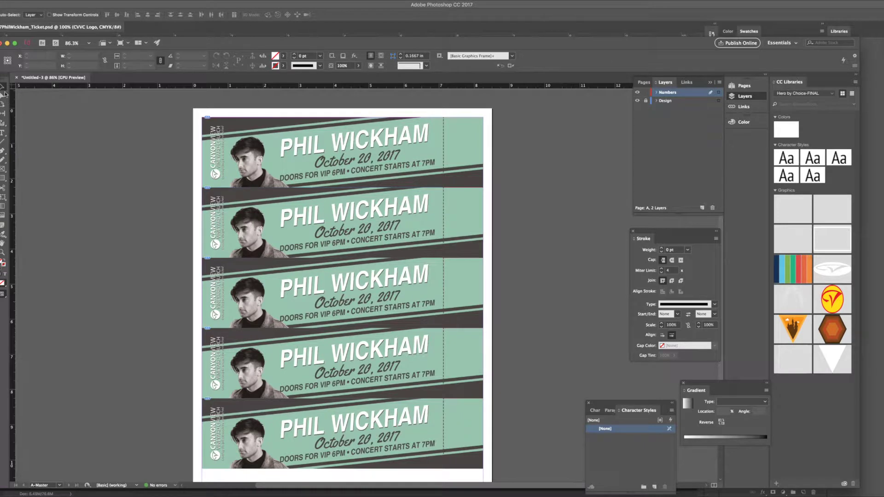
{"action": "left_click", "coordinate": [473, 131]}
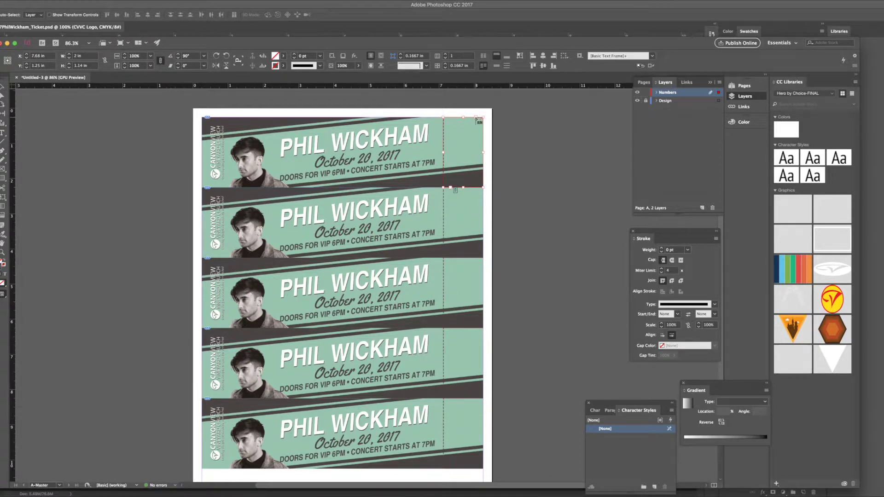
{"action": "left_click", "coordinate": [465, 222]}
{"action": "left_click", "coordinate": [463, 289]}
{"action": "left_click", "coordinate": [465, 355]}
{"action": "left_click", "coordinate": [462, 421]}
Leave the A-Master and display page 1 from the Pages panel
{"action": "left_click", "coordinate": [645, 83]}
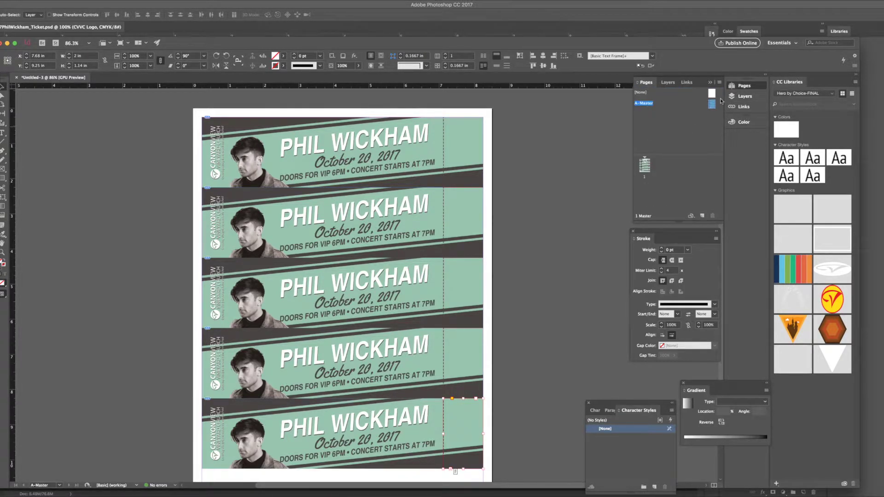
{"action": "double_click", "coordinate": [645, 165]}
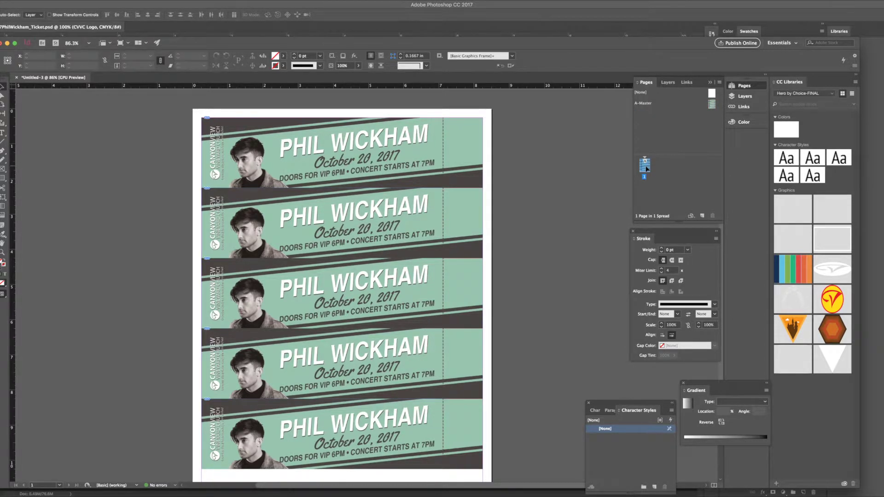
{"action": "double_click", "coordinate": [645, 169]}
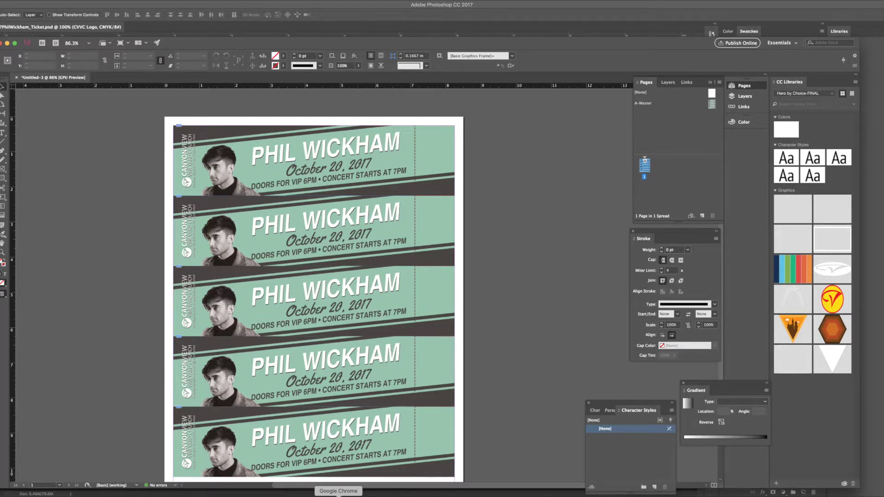
Generate a padded number list from 1 to 100 in TextMechanic, then return to InDesign
{"action": "left_click", "coordinate": [338, 496]}
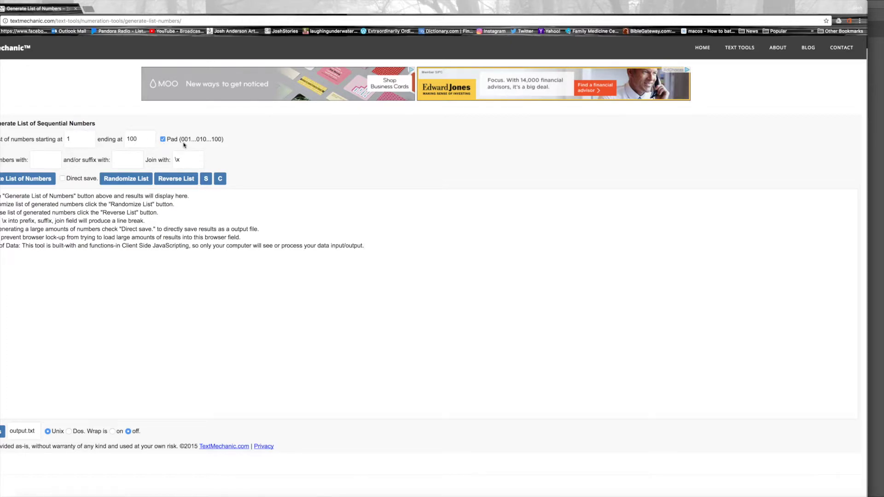
{"action": "left_click", "coordinate": [13, 181]}
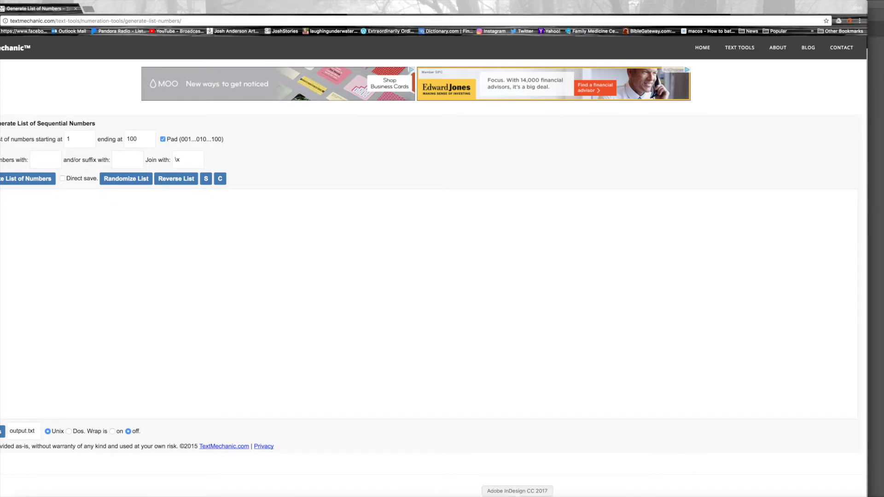
{"action": "left_click", "coordinate": [522, 493]}
Paste the generated number list into the first stub frame so it flows through the linked frames
{"action": "scroll", "coordinate": [449, 168], "scroll_direction": "right", "scroll_amount": 2}
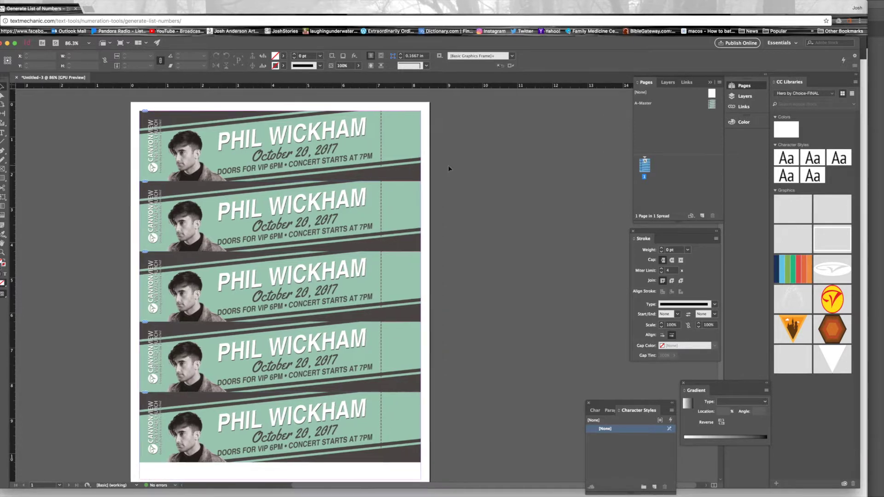
{"action": "scroll", "coordinate": [448, 168], "scroll_direction": "right", "scroll_amount": 1}
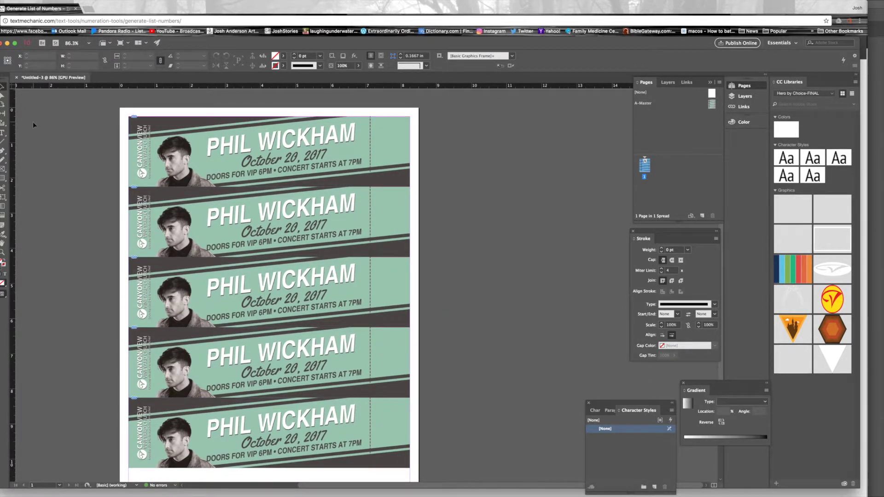
{"action": "scroll", "coordinate": [415, 153], "scroll_direction": "left", "scroll_amount": 2}
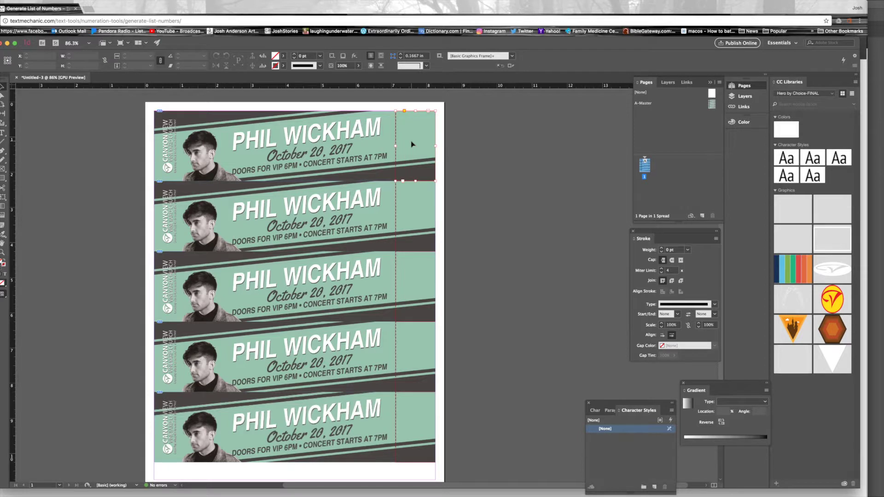
{"action": "left_click", "coordinate": [412, 144]}
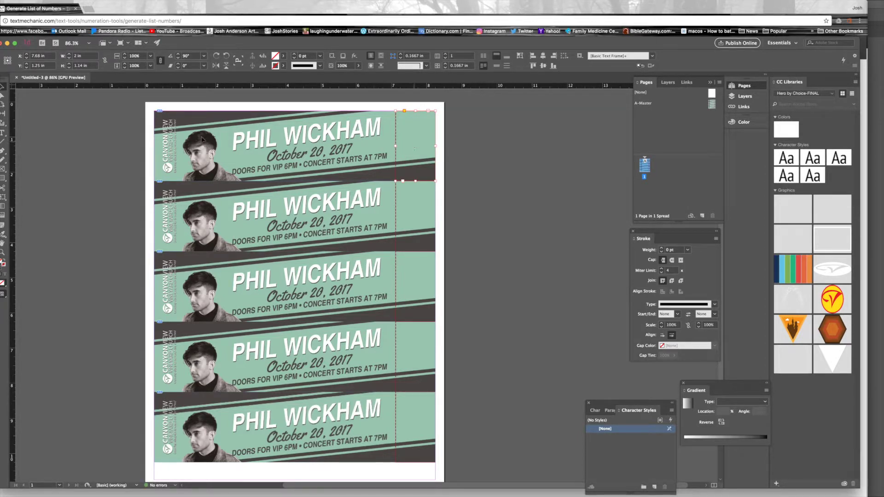
{"action": "left_click", "coordinate": [2, 135]}
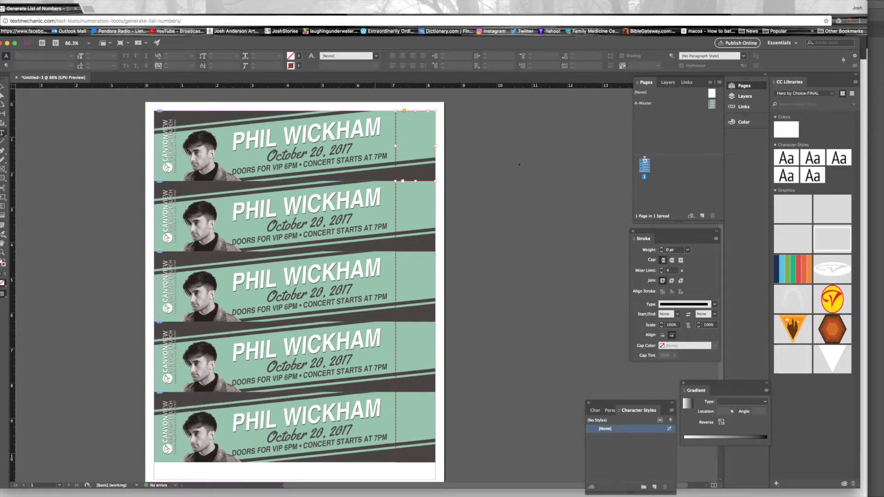
{"action": "left_click", "coordinate": [420, 145]}
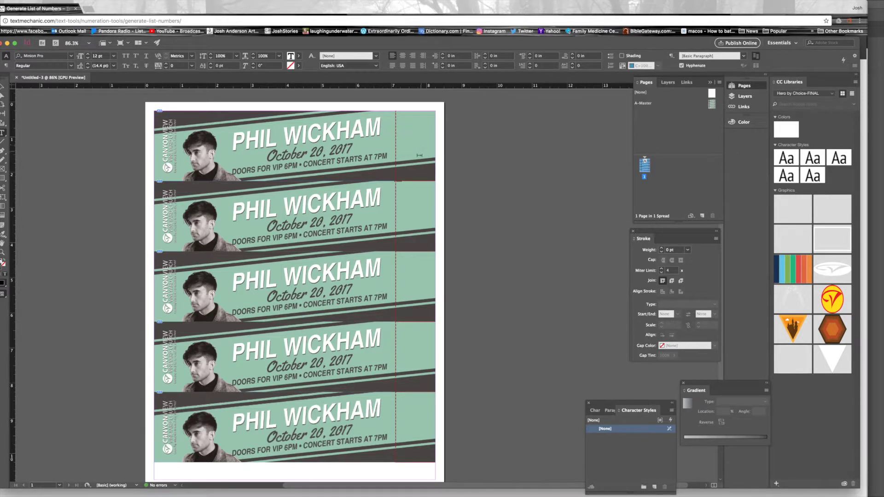
{"action": "left_click", "coordinate": [419, 156]}
{"action": "key", "text": "ctrl+v"}
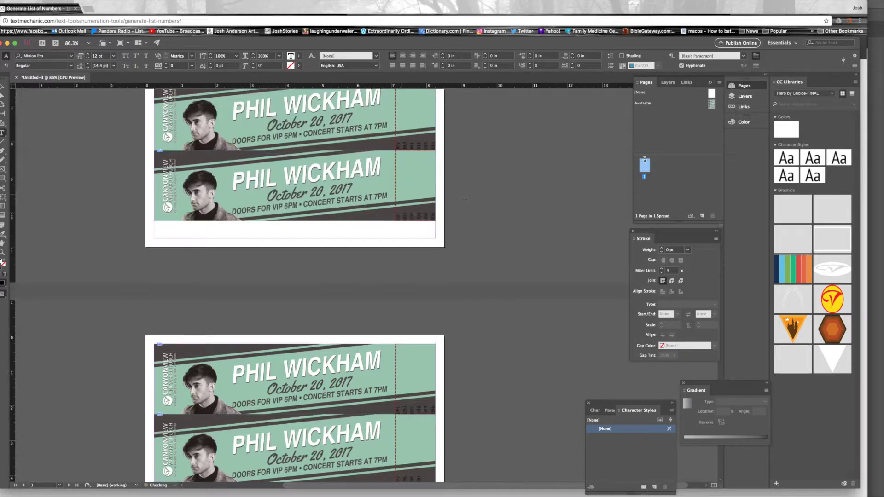
{"action": "scroll", "coordinate": [464, 199], "scroll_direction": "up", "scroll_amount": 10}
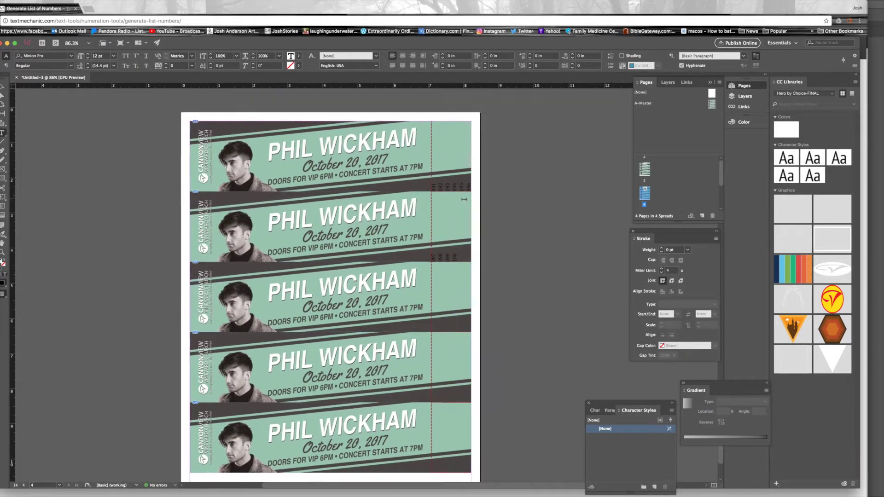
{"action": "scroll", "coordinate": [464, 199], "scroll_direction": "up", "scroll_amount": 5}
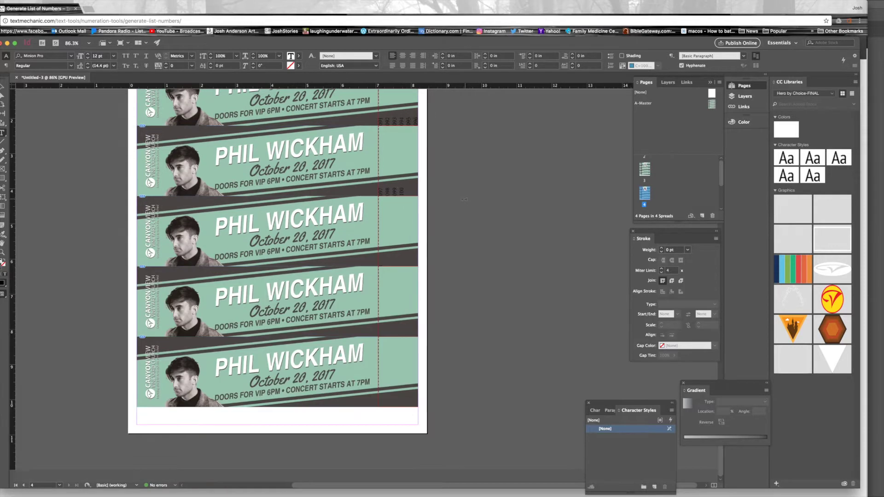
{"action": "scroll", "coordinate": [464, 199], "scroll_direction": "up", "scroll_amount": 15}
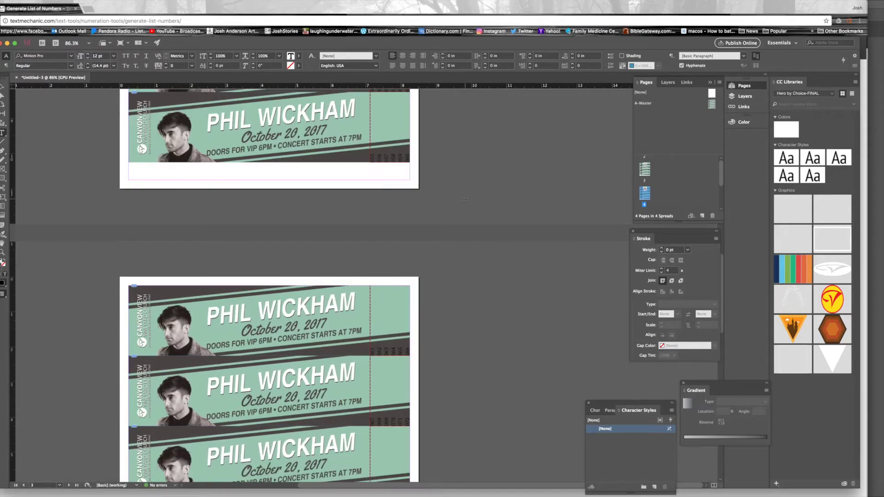
{"action": "scroll", "coordinate": [464, 199], "scroll_direction": "up", "scroll_amount": 5}
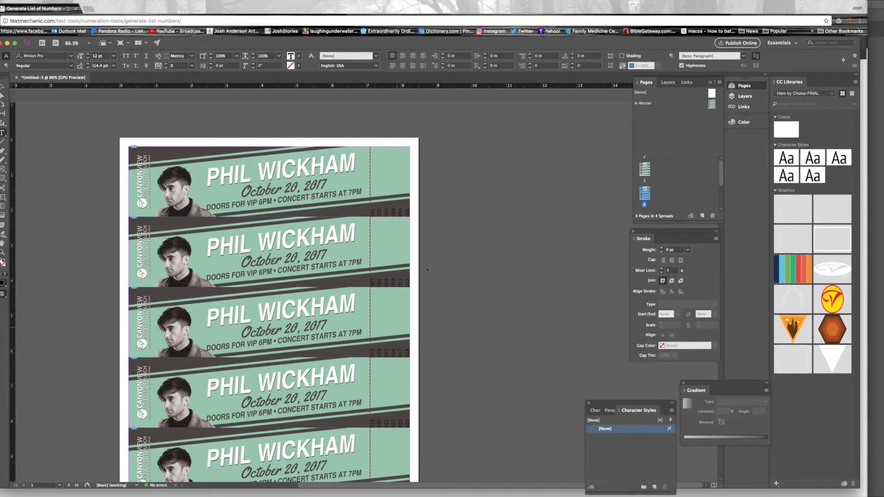
{"action": "scroll", "coordinate": [478, 258], "scroll_direction": "up", "scroll_amount": 2}
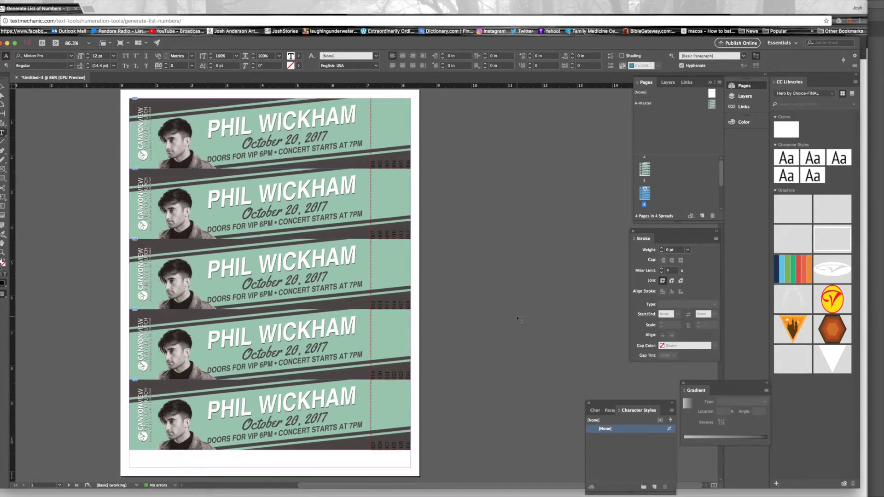
{"action": "scroll", "coordinate": [442, 203], "scroll_direction": "down", "scroll_amount": 2}
{"action": "scroll", "coordinate": [442, 203], "scroll_direction": "left", "scroll_amount": 1}
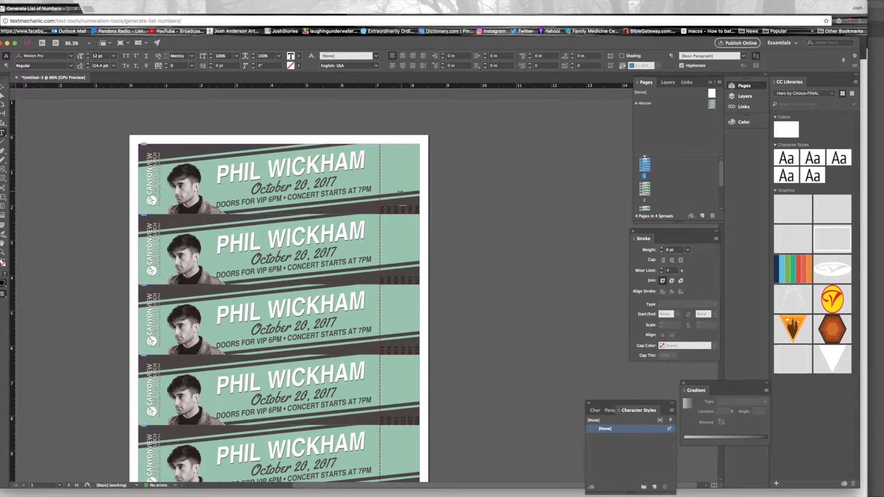
Select all the number text, centre it, and colour it white
{"action": "key", "text": "ctrl+a"}
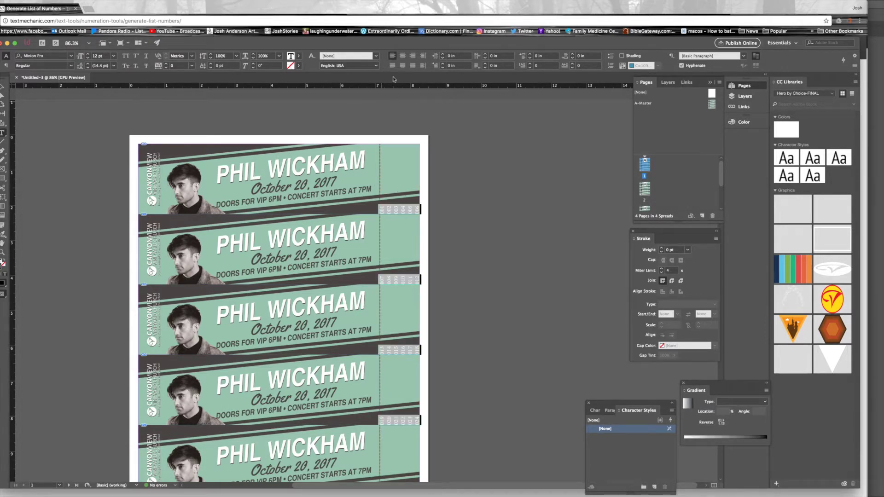
{"action": "left_click", "coordinate": [402, 56]}
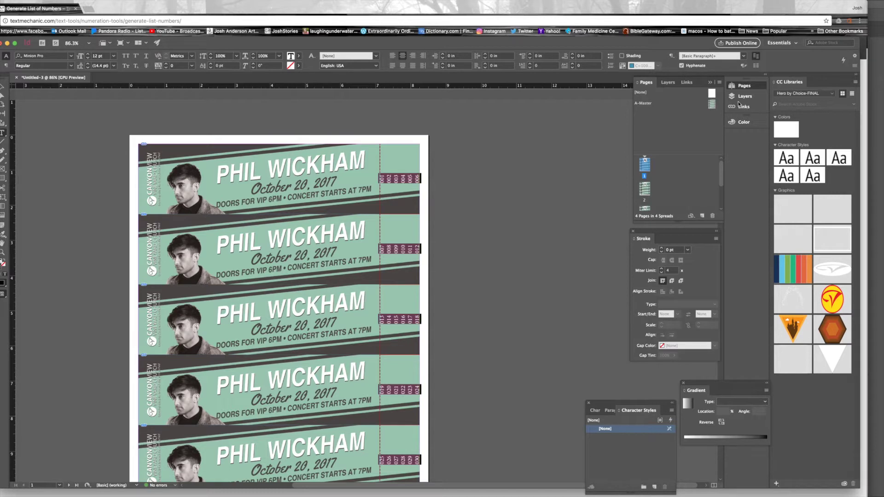
{"action": "left_click", "coordinate": [742, 122]}
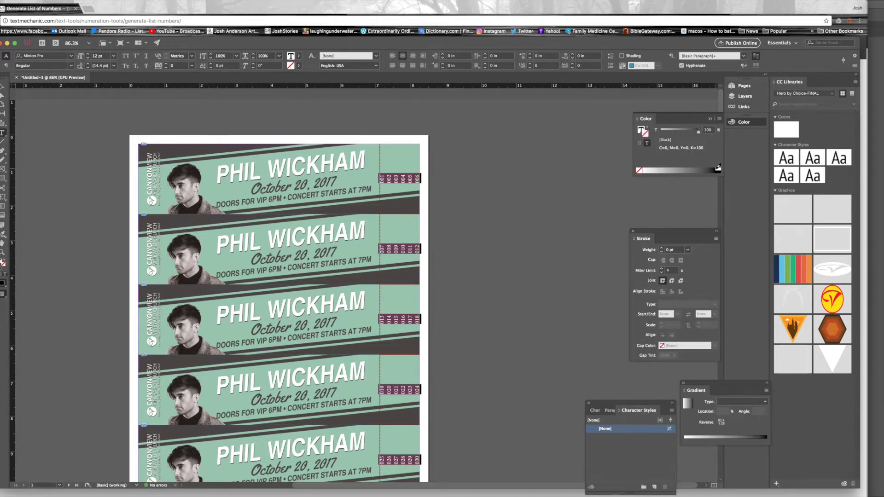
{"action": "left_click", "coordinate": [718, 168]}
{"action": "left_click", "coordinate": [51, 66]}
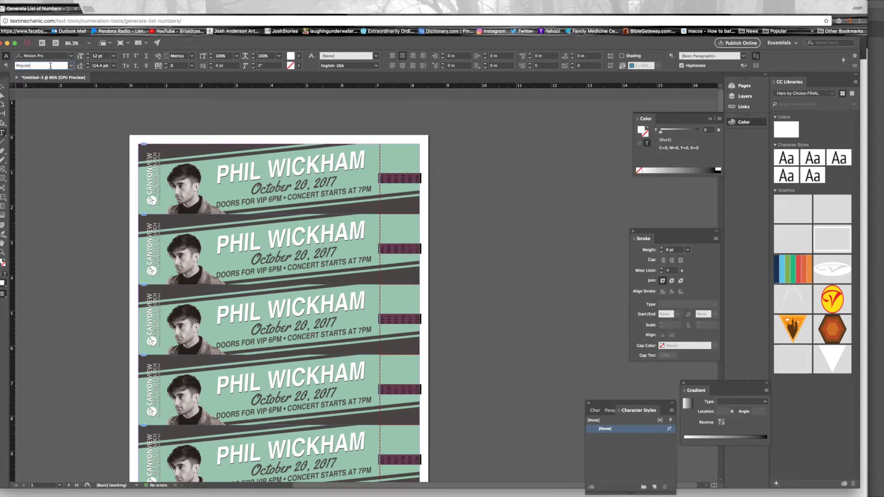
Set the ticket numbers in the Yellowtail script font
{"action": "left_click", "coordinate": [48, 56]}
{"action": "type", "text": "yel"}
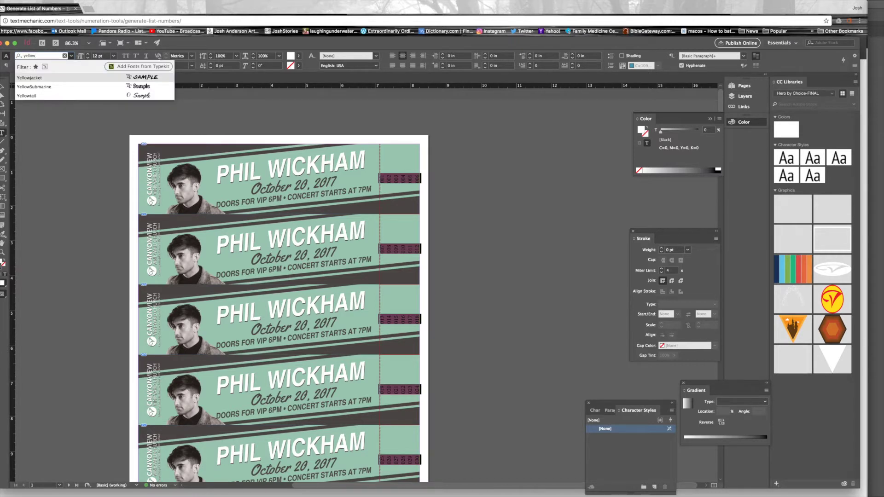
{"action": "type", "text": "low"}
{"action": "key", "text": "Return"}
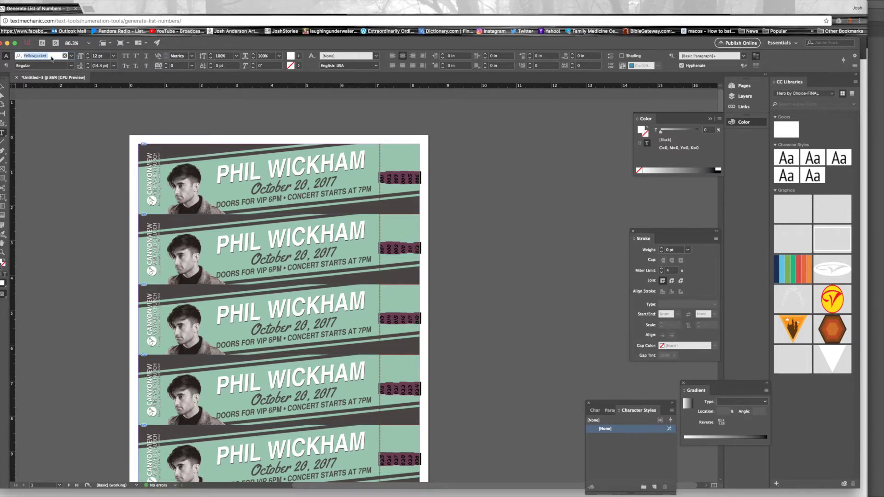
{"action": "type", "text": "yellowtail"}
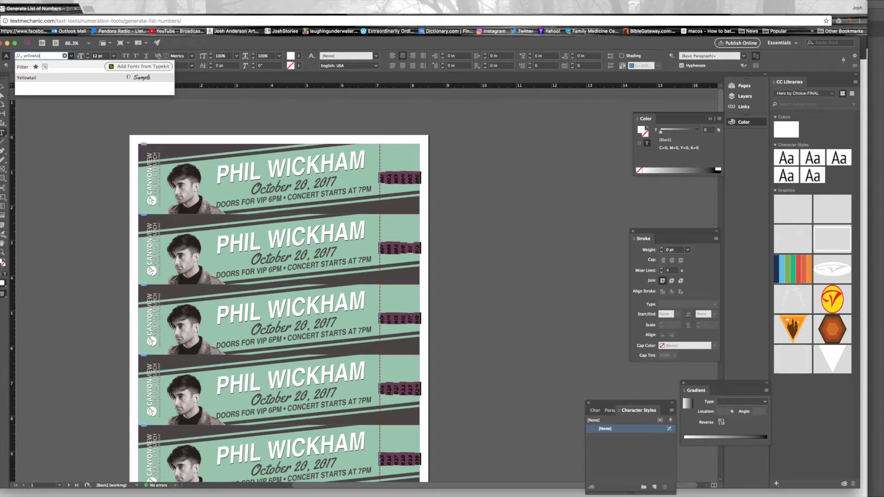
{"action": "key", "text": "Return"}
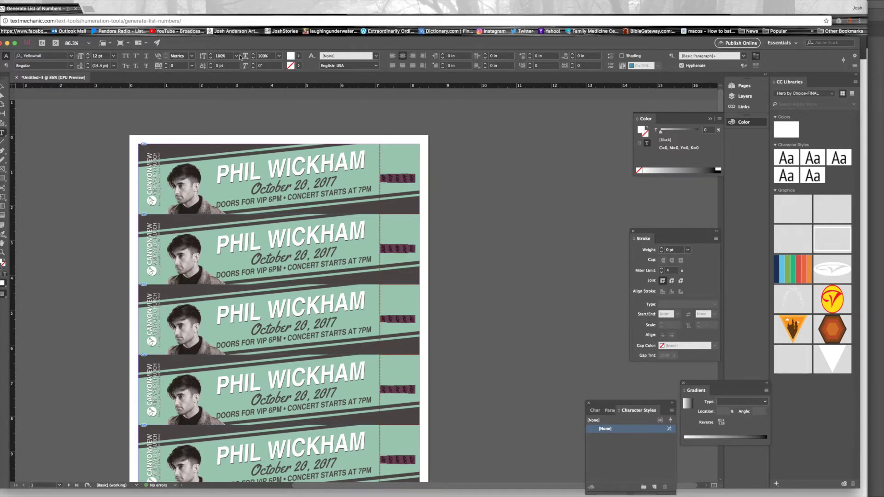
Enlarge the numbers step by step to 49 pt so each stub shows one number
{"action": "left_click", "coordinate": [87, 54]}
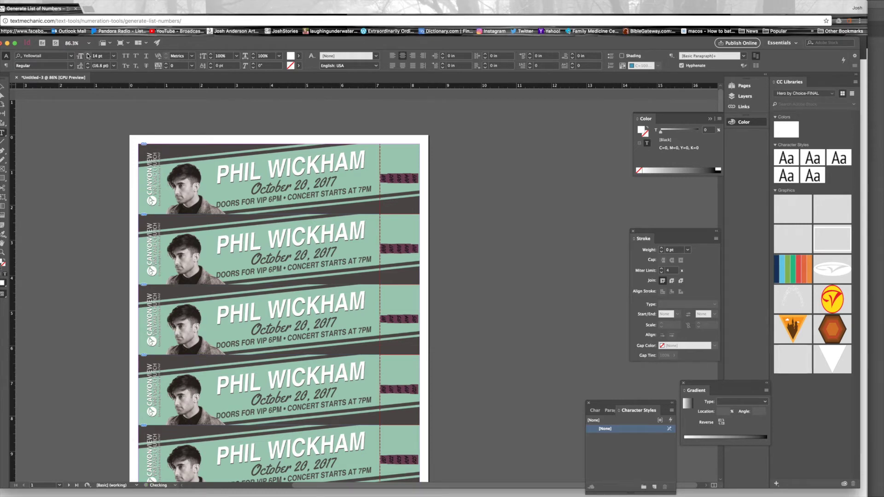
{"action": "left_click", "coordinate": [87, 53]}
{"action": "left_click", "coordinate": [88, 53]}
{"action": "left_click", "coordinate": [87, 53]}
{"action": "left_click", "coordinate": [87, 53]}
{"action": "left_click", "coordinate": [88, 53]}
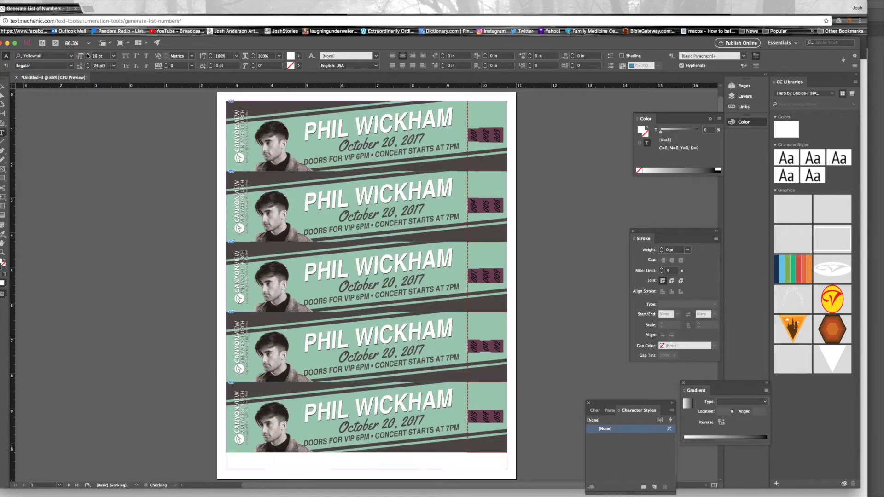
{"action": "left_click", "coordinate": [87, 53]}
{"action": "left_click", "coordinate": [87, 54]}
{"action": "left_click", "coordinate": [87, 54]}
{"action": "left_click", "coordinate": [87, 54]}
{"action": "left_click", "coordinate": [88, 54]}
{"action": "left_click", "coordinate": [87, 54]}
{"action": "left_click", "coordinate": [88, 54]}
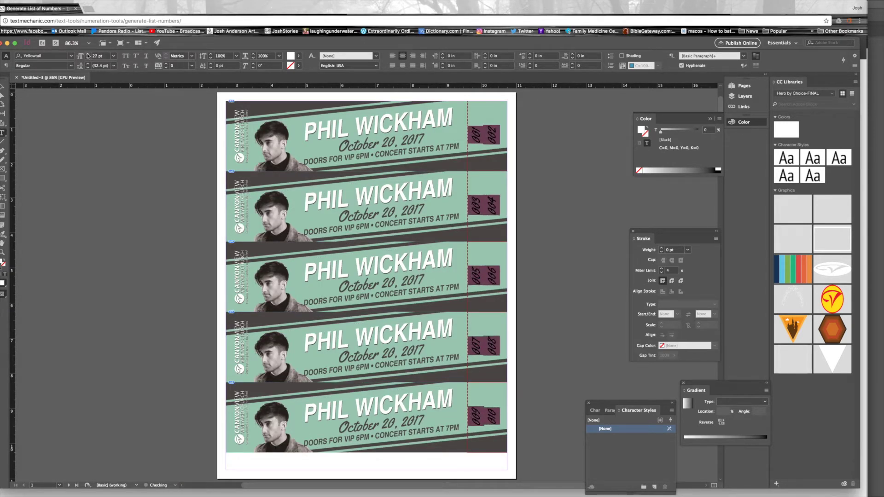
{"action": "left_click", "coordinate": [87, 54]}
{"action": "left_click", "coordinate": [88, 53]}
{"action": "left_click", "coordinate": [88, 54]}
{"action": "left_click", "coordinate": [88, 53]}
{"action": "left_click", "coordinate": [87, 54]}
{"action": "left_click", "coordinate": [88, 54]}
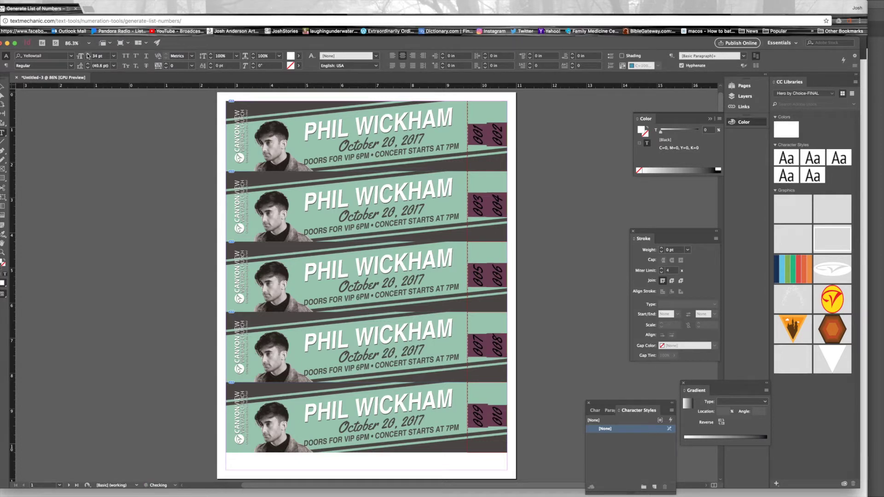
{"action": "left_click", "coordinate": [87, 54]}
{"action": "left_click", "coordinate": [87, 54]}
{"action": "left_click", "coordinate": [88, 54]}
{"action": "left_click", "coordinate": [88, 54]}
{"action": "left_click", "coordinate": [88, 54]}
{"action": "left_click", "coordinate": [88, 54]}
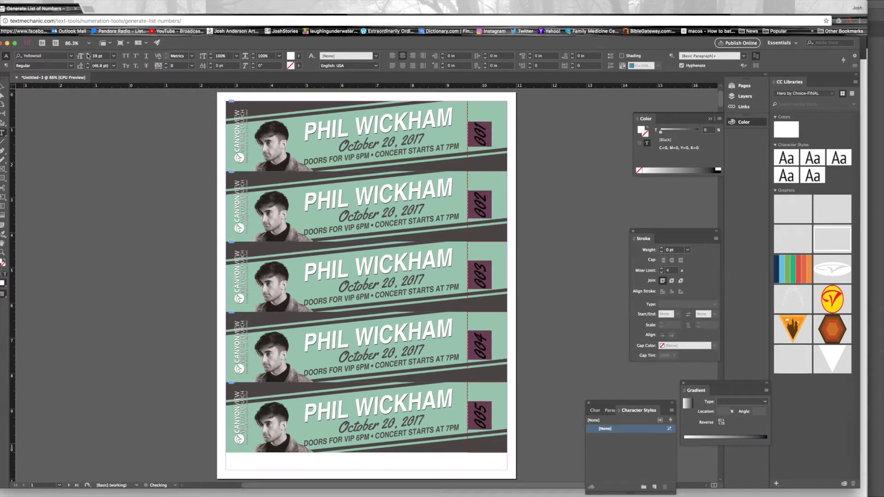
{"action": "left_click", "coordinate": [88, 54]}
{"action": "left_click", "coordinate": [88, 54]}
{"action": "left_click", "coordinate": [88, 54]}
{"action": "left_click", "coordinate": [87, 54]}
{"action": "left_click", "coordinate": [87, 54]}
{"action": "left_click", "coordinate": [88, 54]}
{"action": "left_click", "coordinate": [88, 54]}
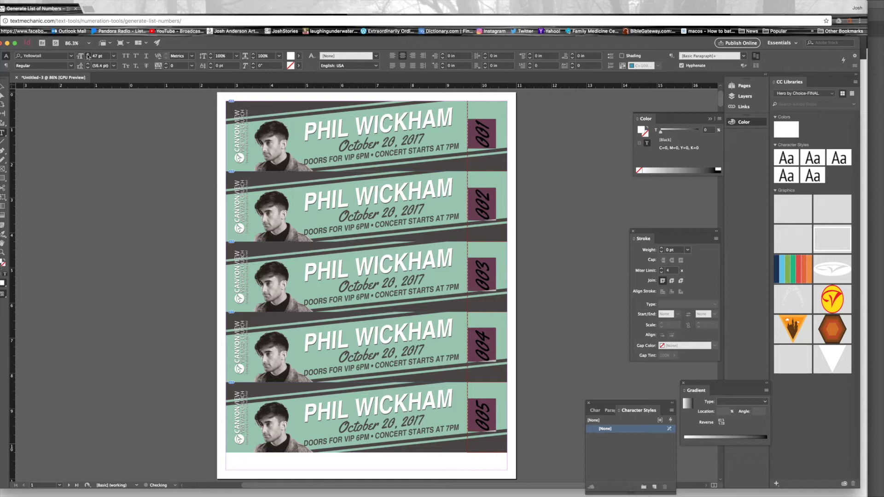
{"action": "left_click", "coordinate": [87, 54]}
{"action": "left_click", "coordinate": [88, 54]}
{"action": "left_click", "coordinate": [87, 53]}
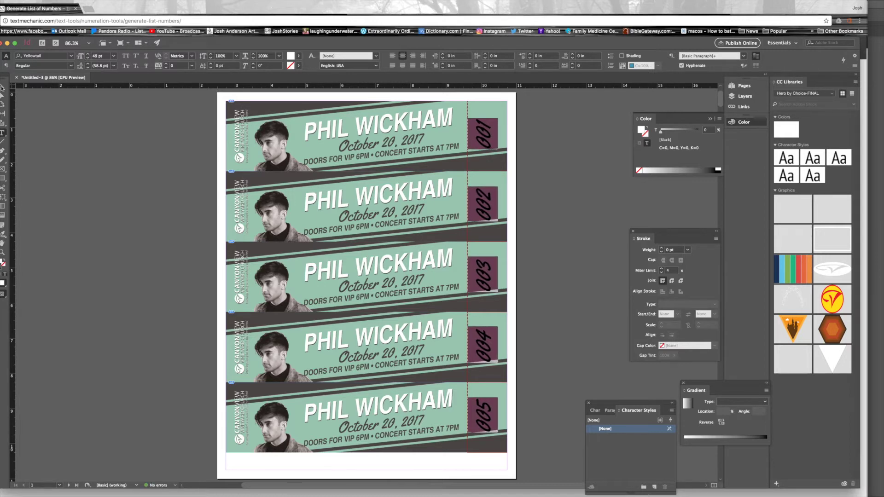
{"action": "key", "text": "Escape"}
Scroll down through the pages to confirm numbering continues to 057–060 on page 12
{"action": "scroll", "coordinate": [60, 149], "scroll_direction": "right", "scroll_amount": 4}
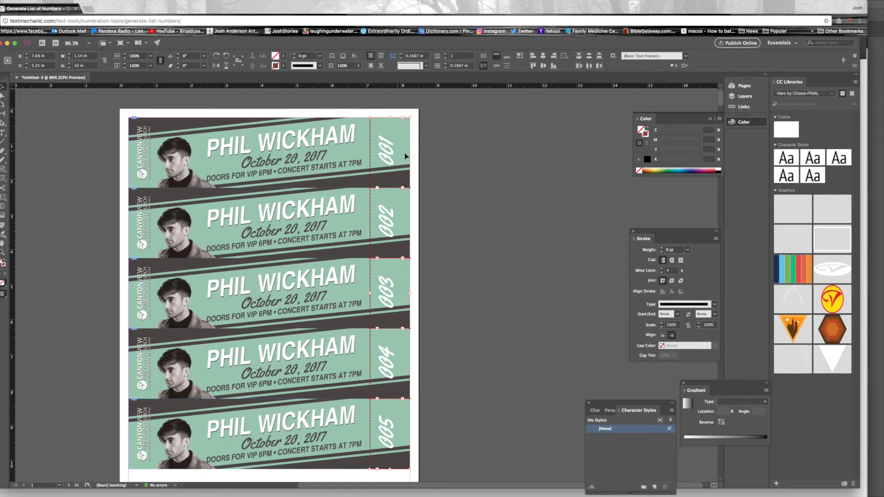
{"action": "scroll", "coordinate": [468, 227], "scroll_direction": "down", "scroll_amount": 10}
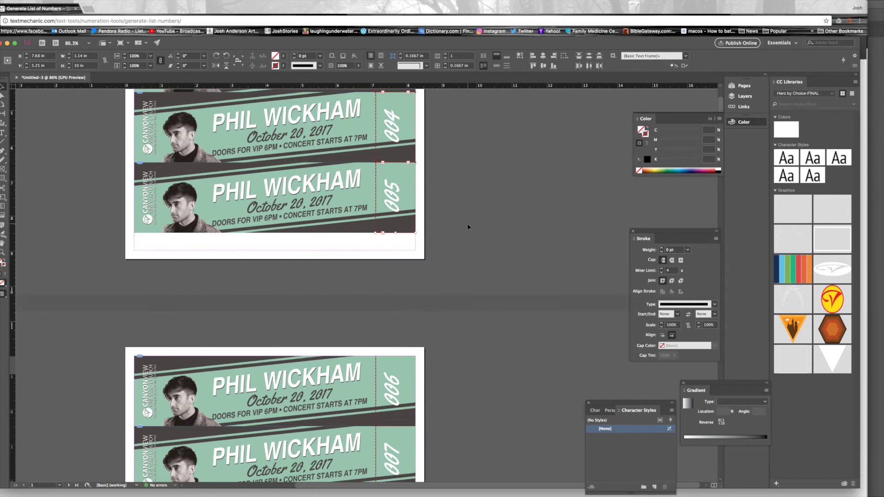
{"action": "scroll", "coordinate": [467, 227], "scroll_direction": "down", "scroll_amount": 20}
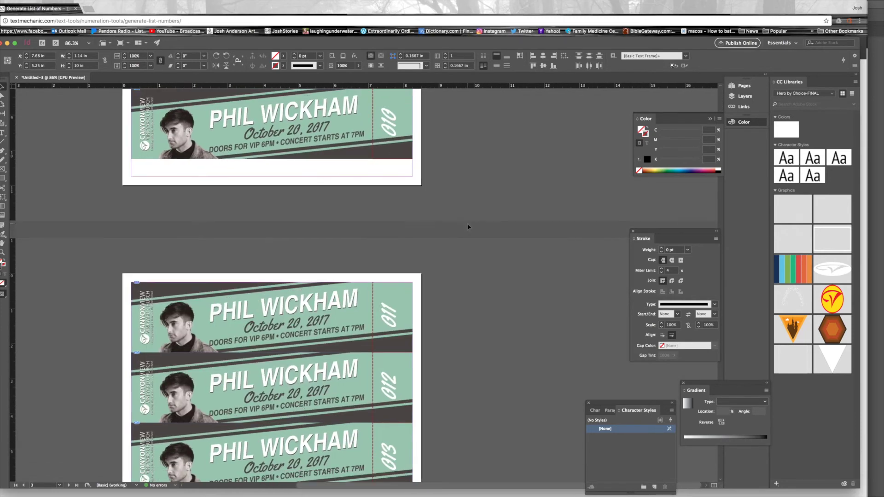
{"action": "scroll", "coordinate": [468, 226], "scroll_direction": "down", "scroll_amount": 20}
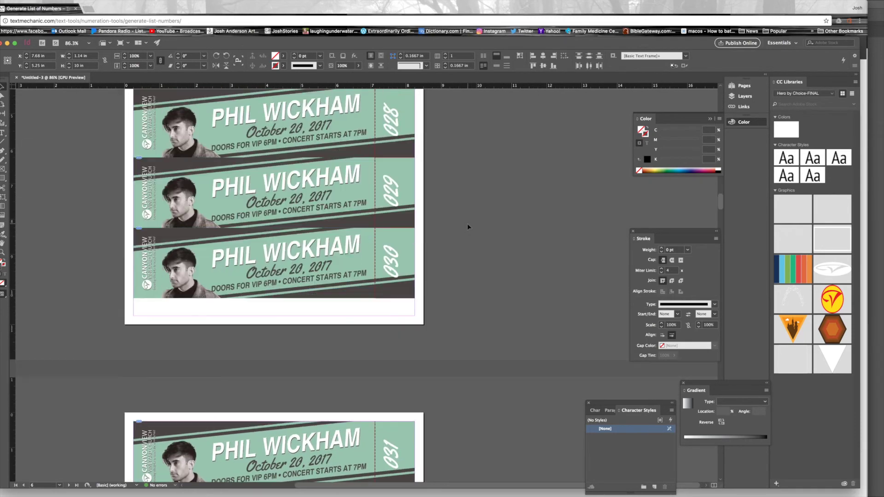
{"action": "scroll", "coordinate": [468, 227], "scroll_direction": "down", "scroll_amount": 20}
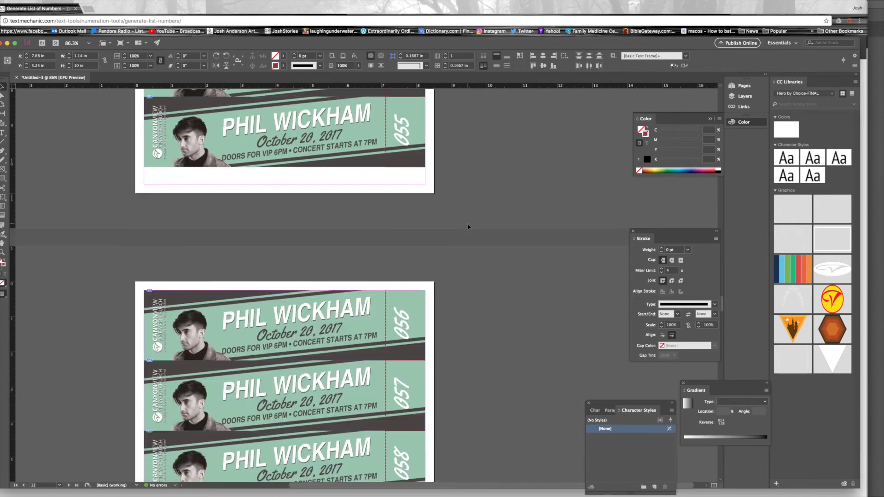
{"action": "scroll", "coordinate": [468, 226], "scroll_direction": "down", "scroll_amount": 10}
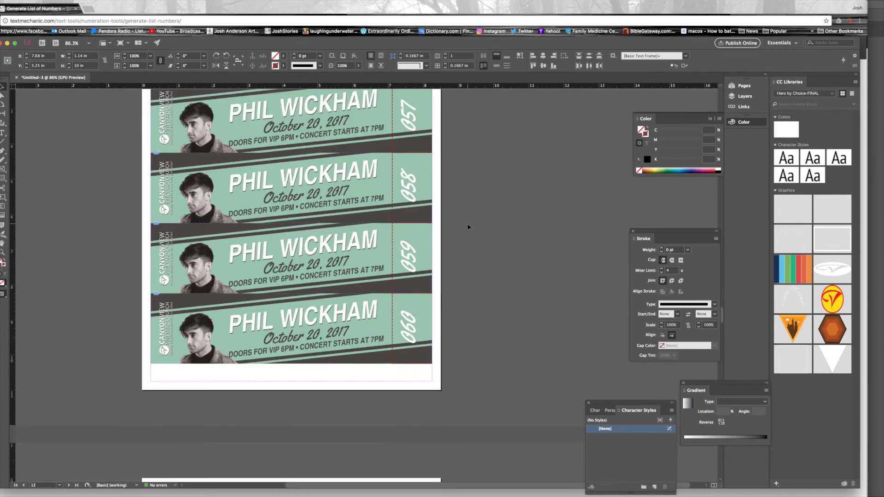